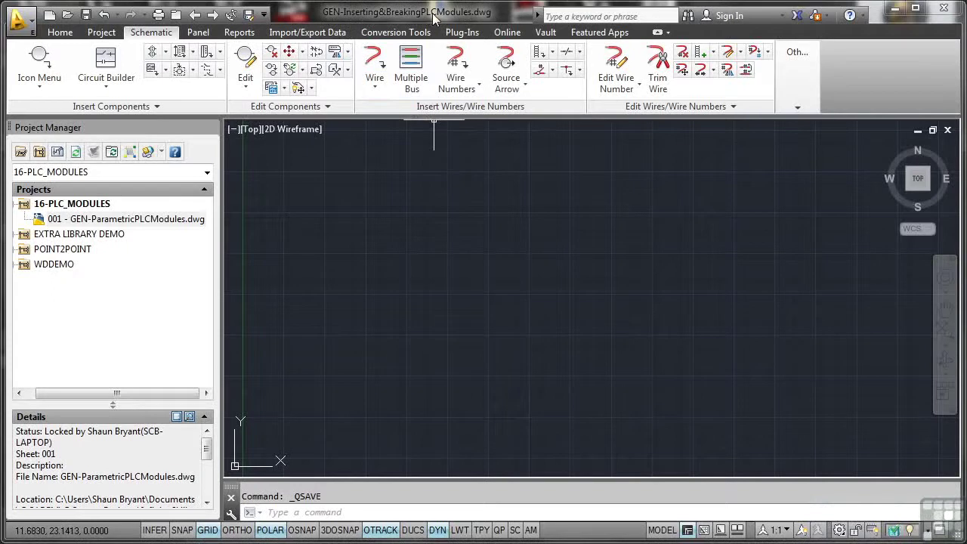
Add the active drawing to the 16-PLC_MODULES project, applying the project defaults.
click(87, 205)
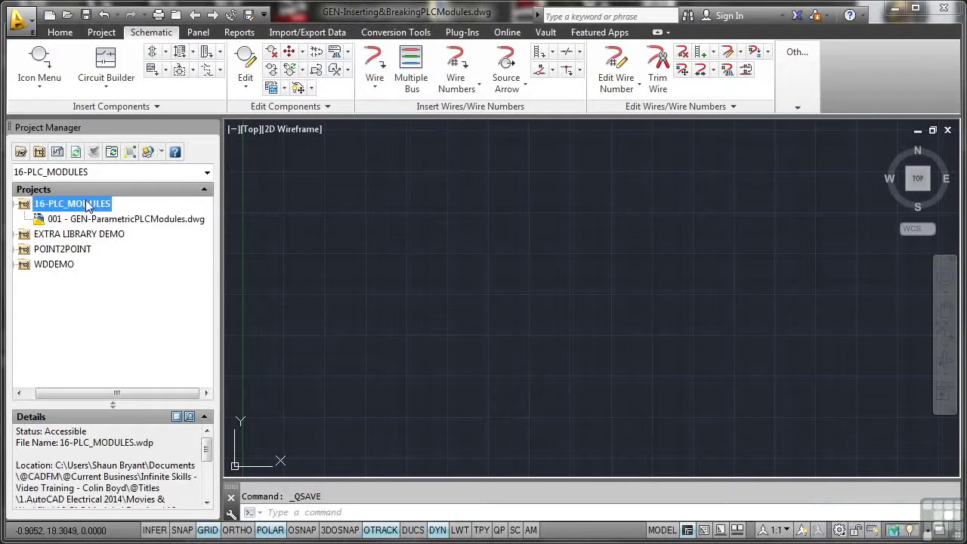
right_click(86, 207)
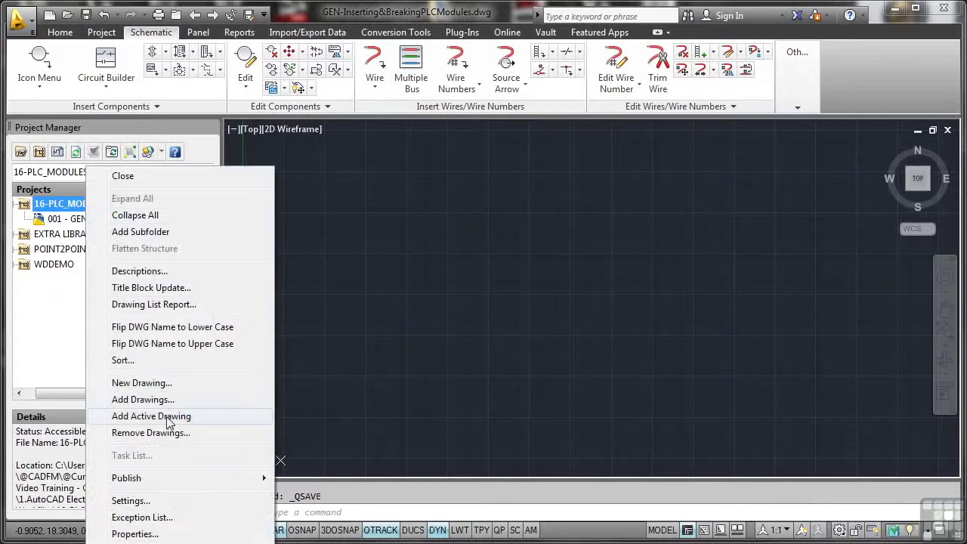
click(168, 422)
click(458, 306)
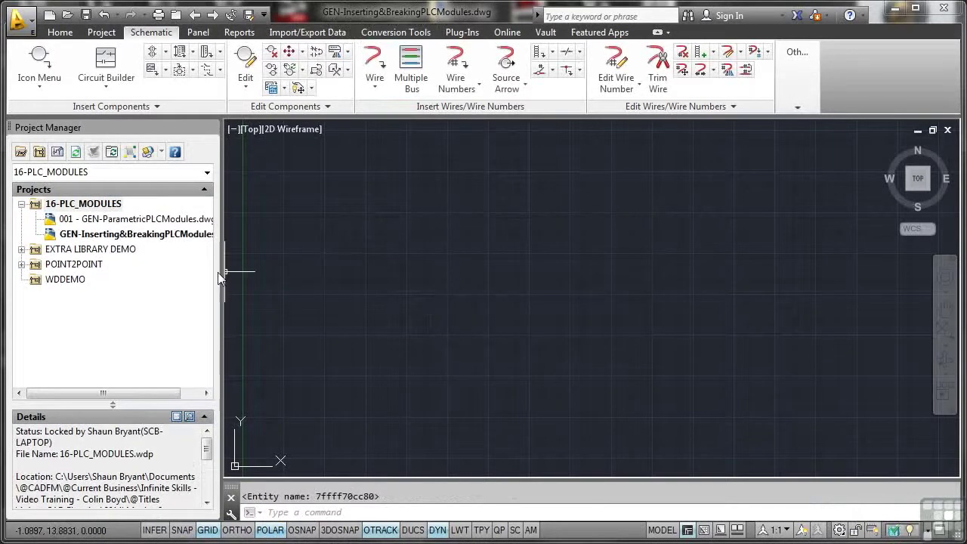
Set the newly added drawing's sheet number to 002 in its drawing properties.
right_click(133, 236)
mouse_move(200, 367)
click(269, 363)
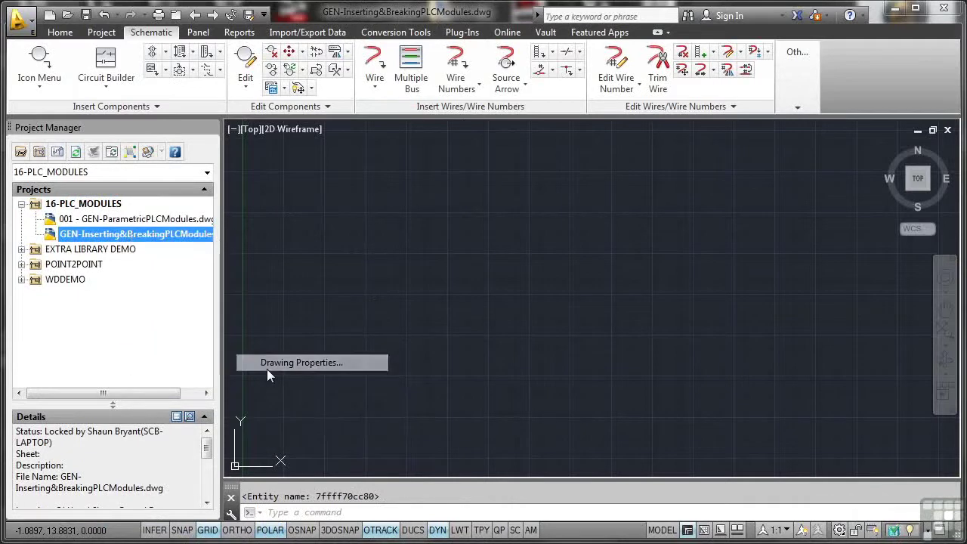
click(356, 394)
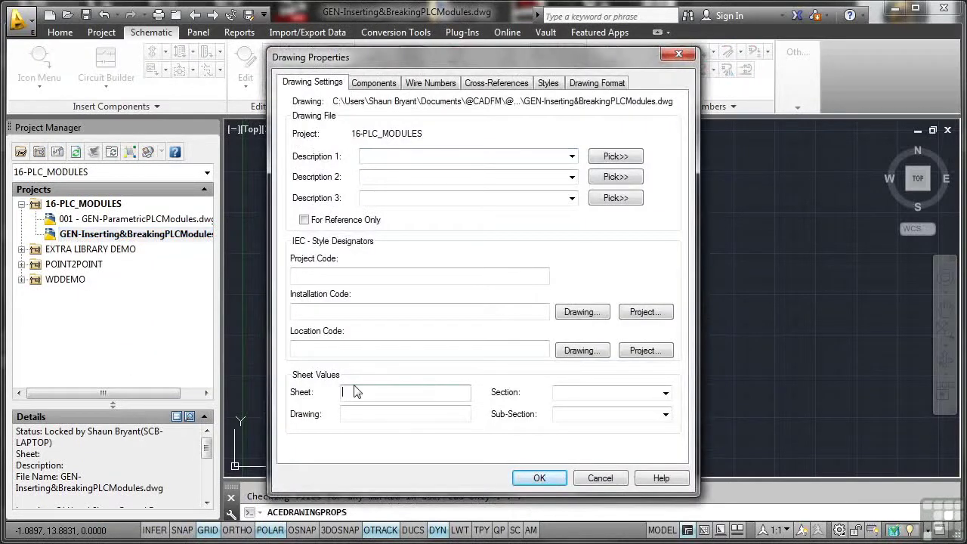
text(002)
key(Return)
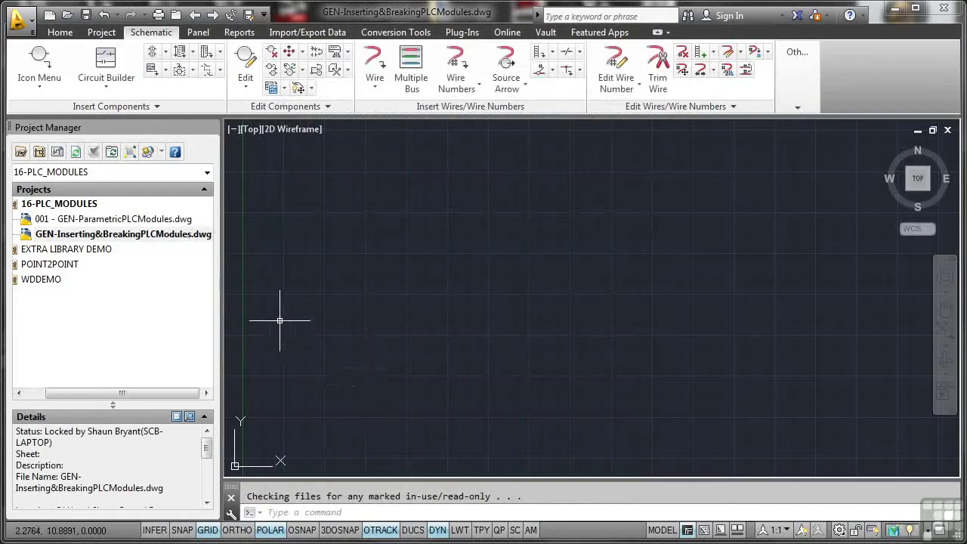
Refresh the project list to show sheet 002 and widen the panel so full drawing names show.
click(76, 153)
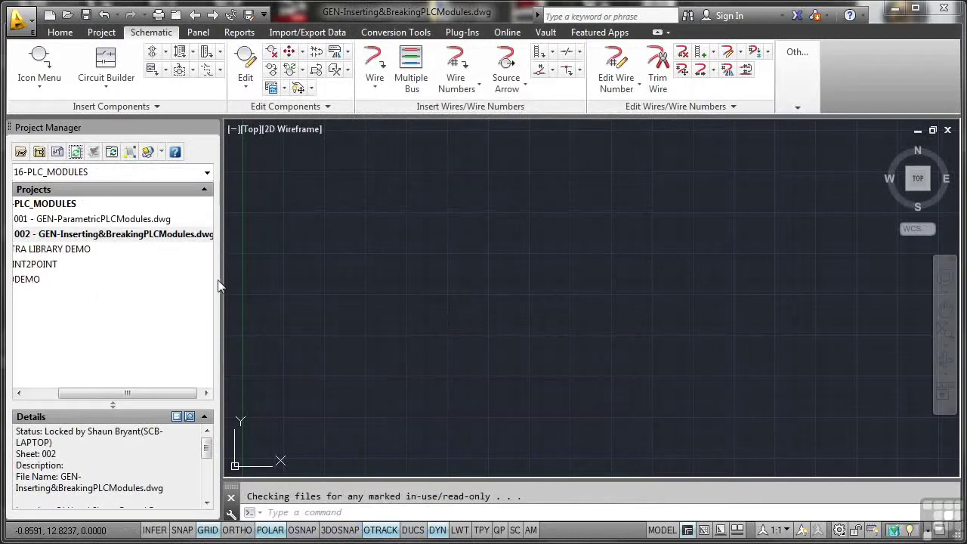
drag(220, 280, 274, 282)
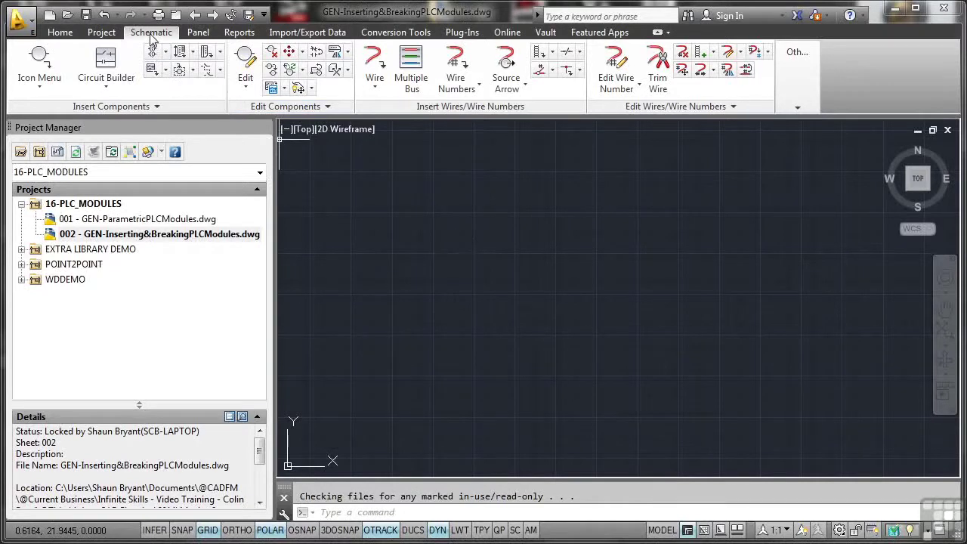
Start a parametric PLC insert and expand the Allen-Bradley 1769 Discrete Input modules in the catalogue tree.
click(192, 51)
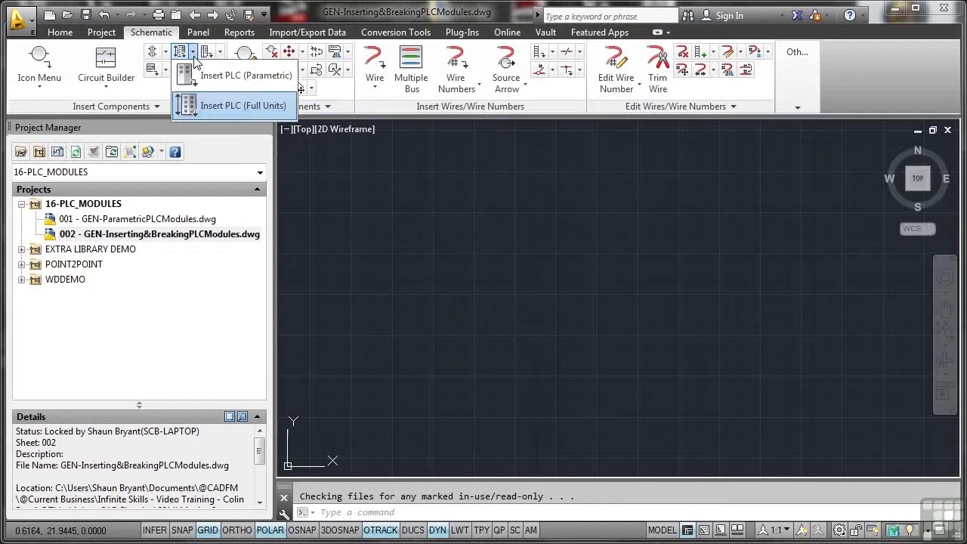
click(219, 75)
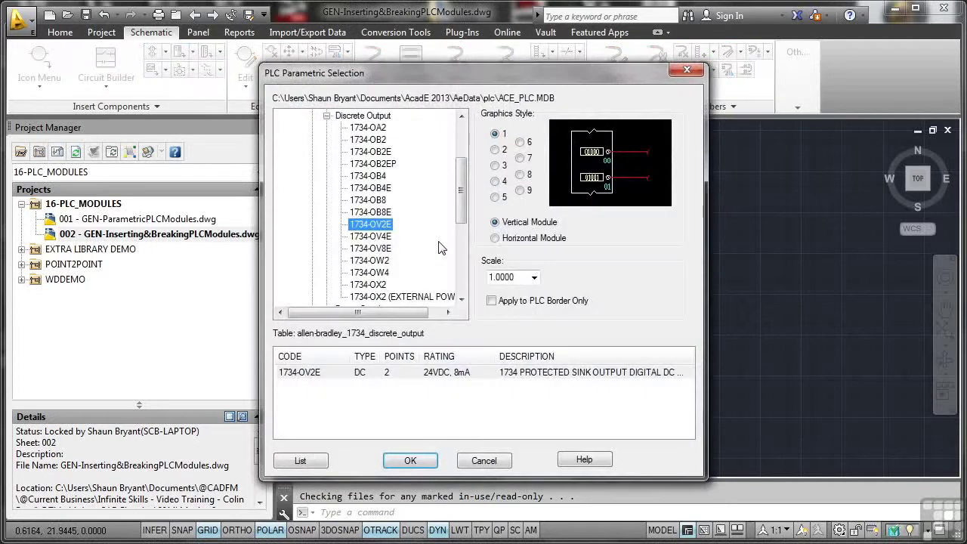
drag(463, 206, 462, 182)
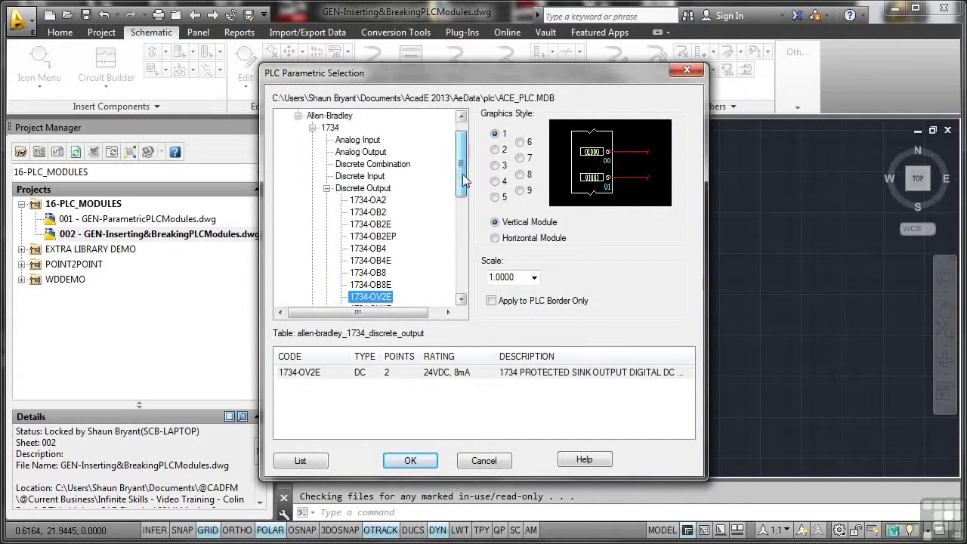
click(327, 188)
click(312, 128)
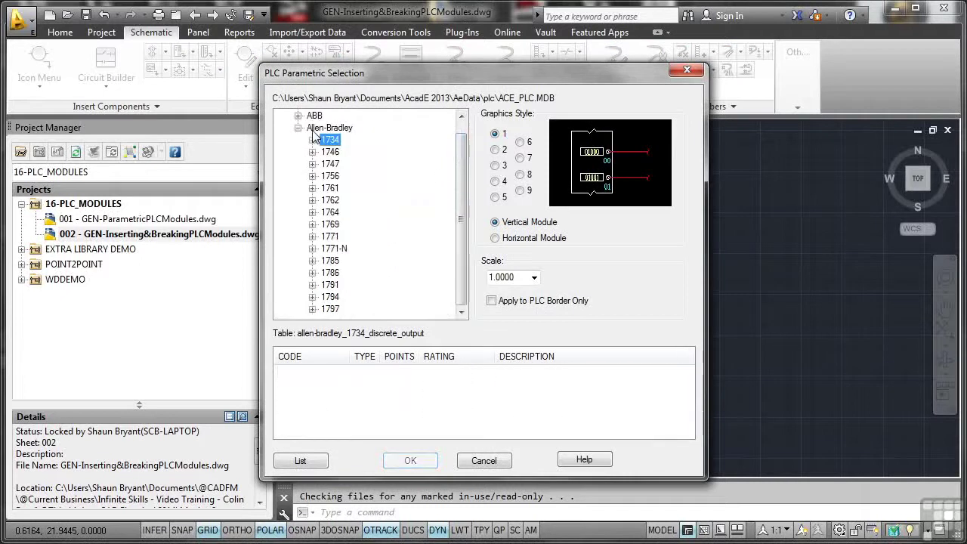
click(313, 224)
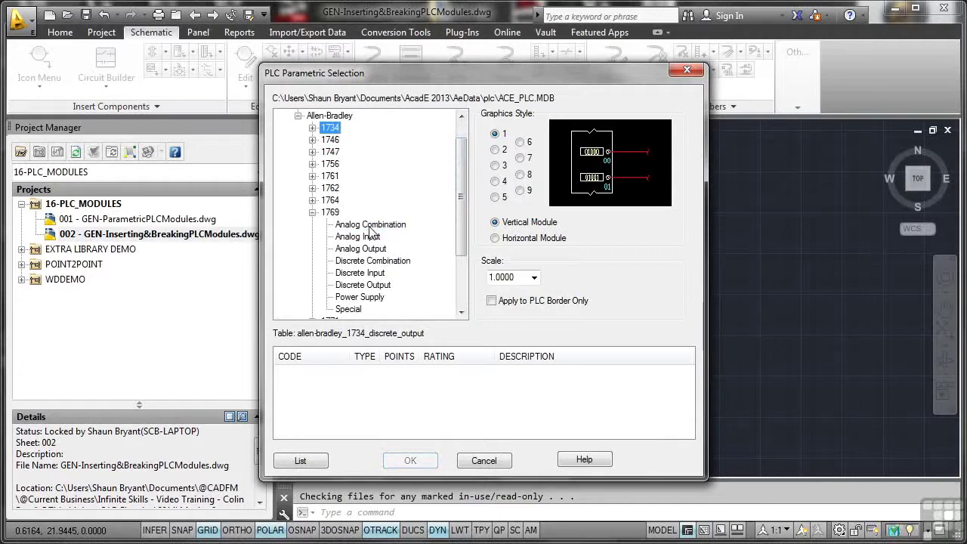
click(370, 225)
click(327, 225)
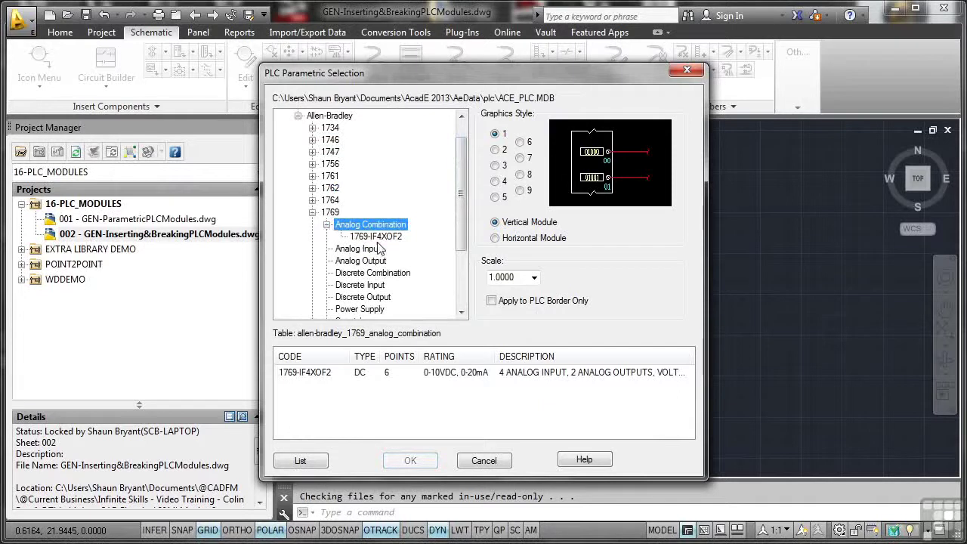
scroll(463, 231, down, 1)
scroll(463, 231, down, 1)
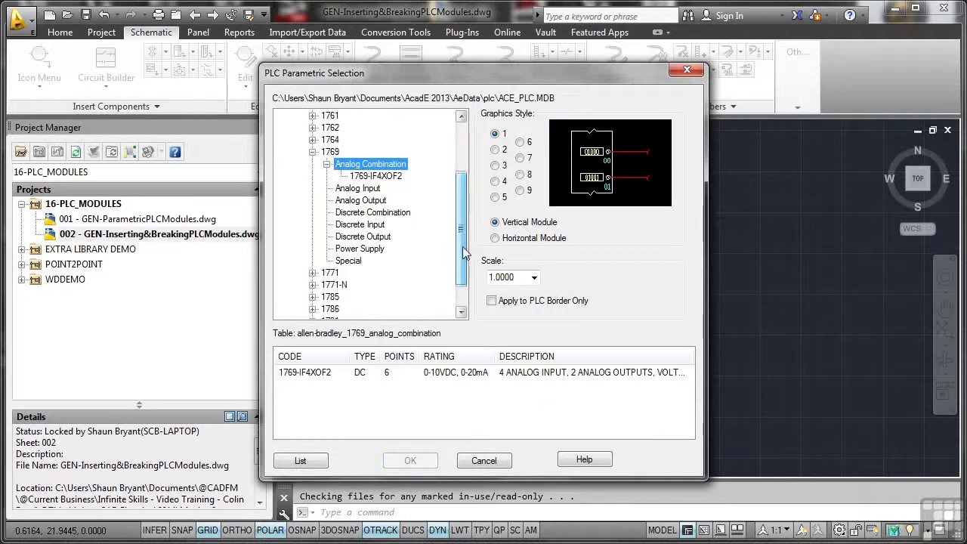
click(370, 226)
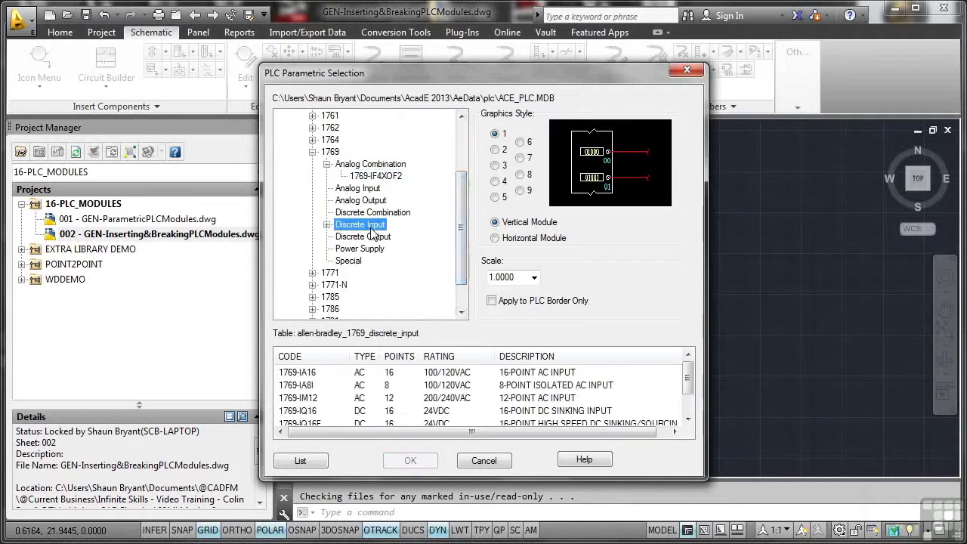
click(327, 226)
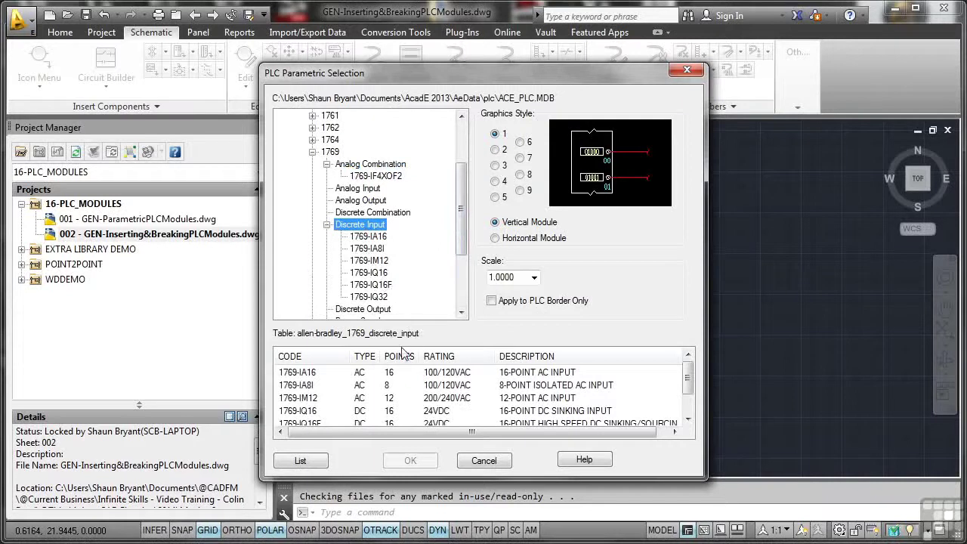
Choose the 1769-IA16 module with graphics style 2 at scale 1.0 and accept it.
click(313, 373)
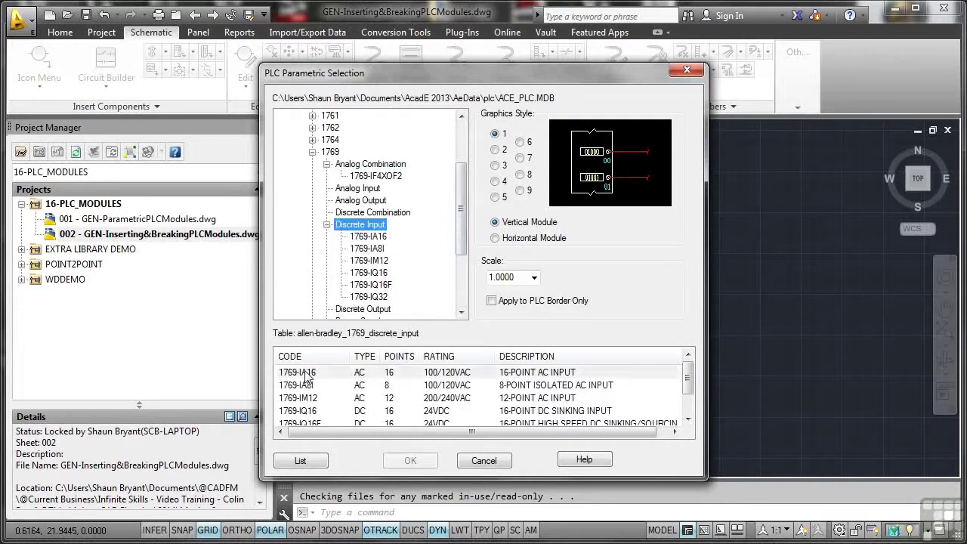
click(496, 151)
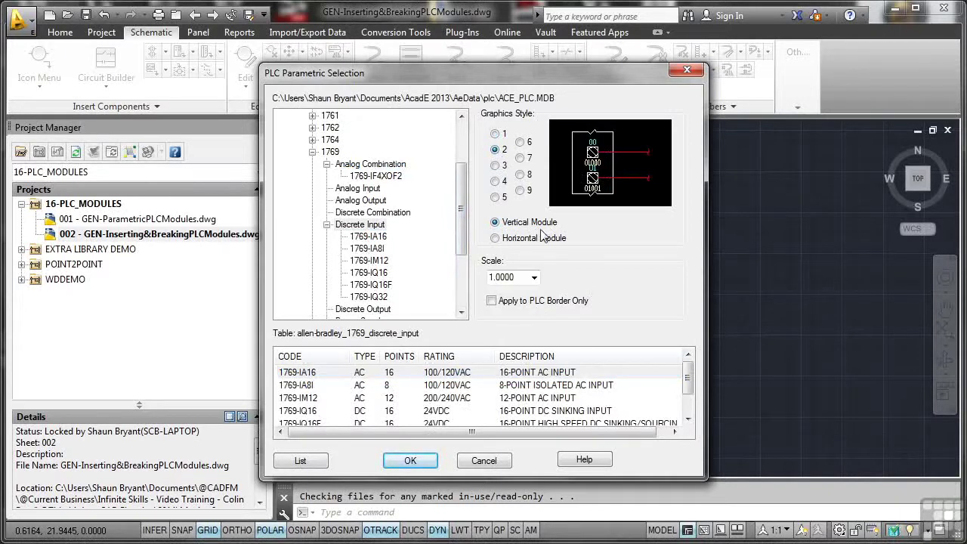
click(535, 277)
click(531, 292)
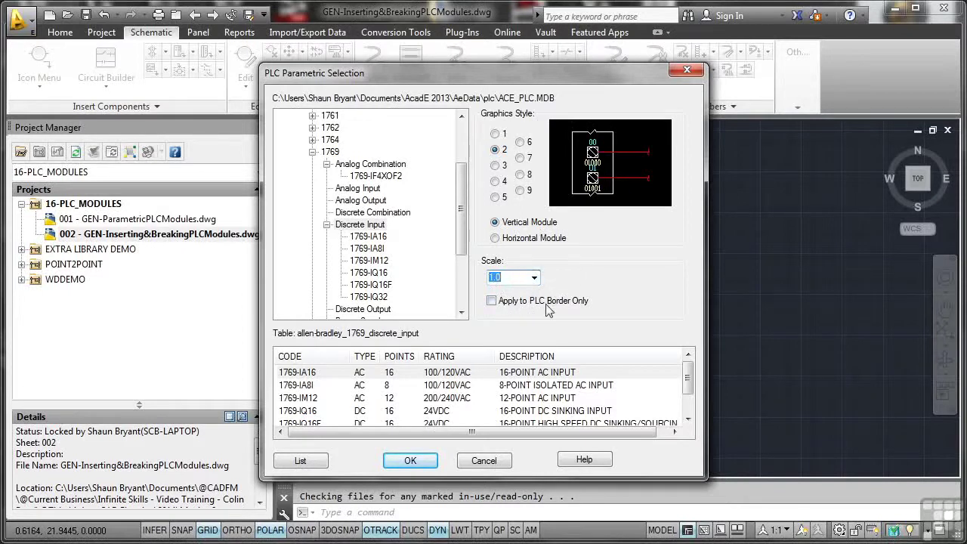
click(329, 372)
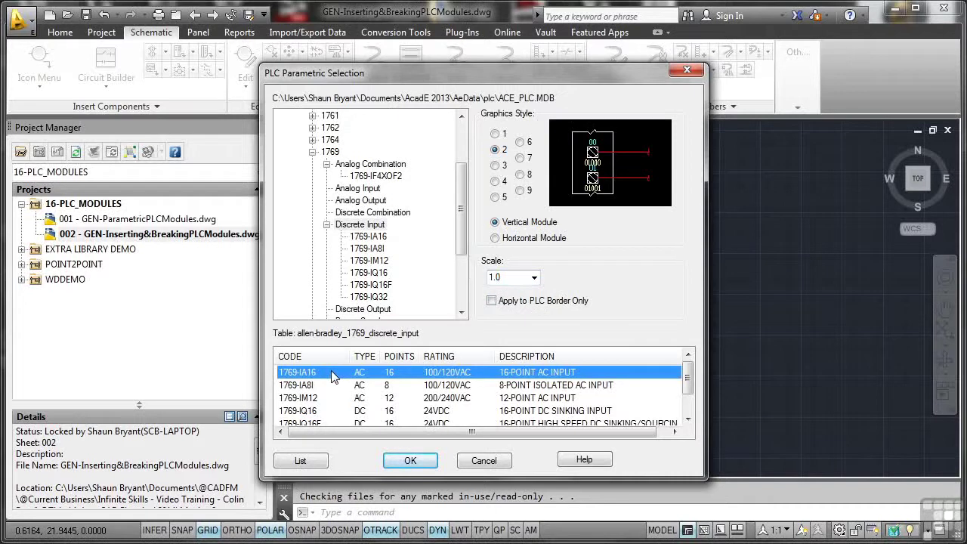
click(405, 462)
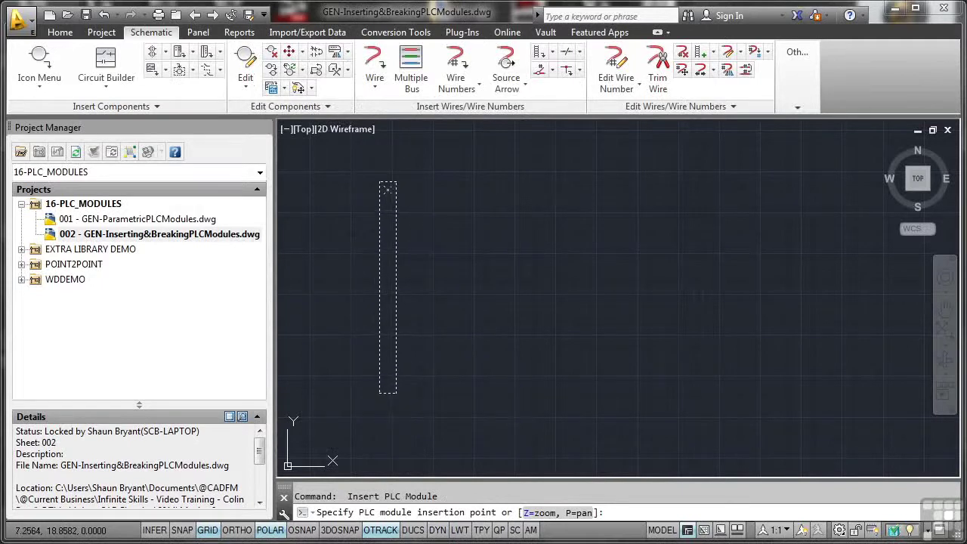
Place the module on the sheet and accept the layout with 1.0000 spacing.
click(375, 182)
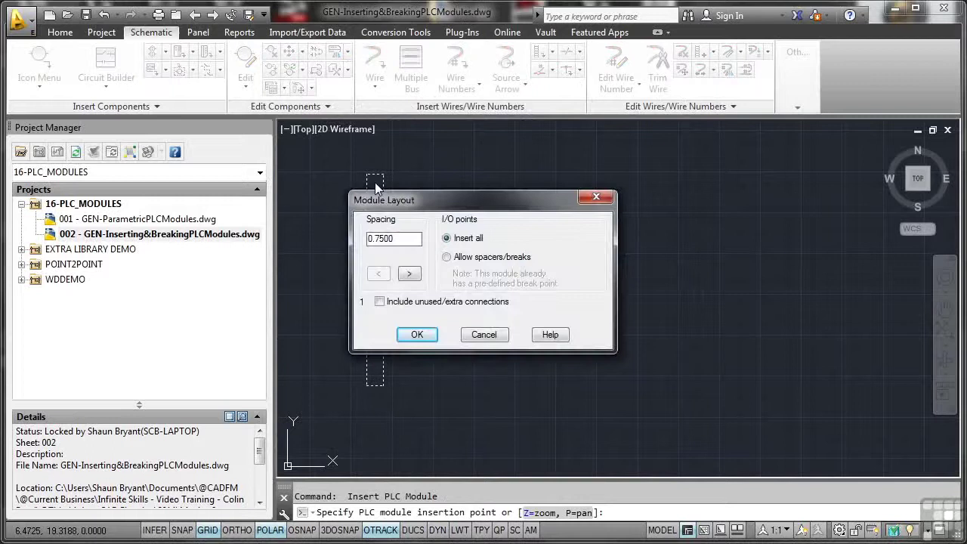
double_click(404, 239)
text(1)
key(Tab)
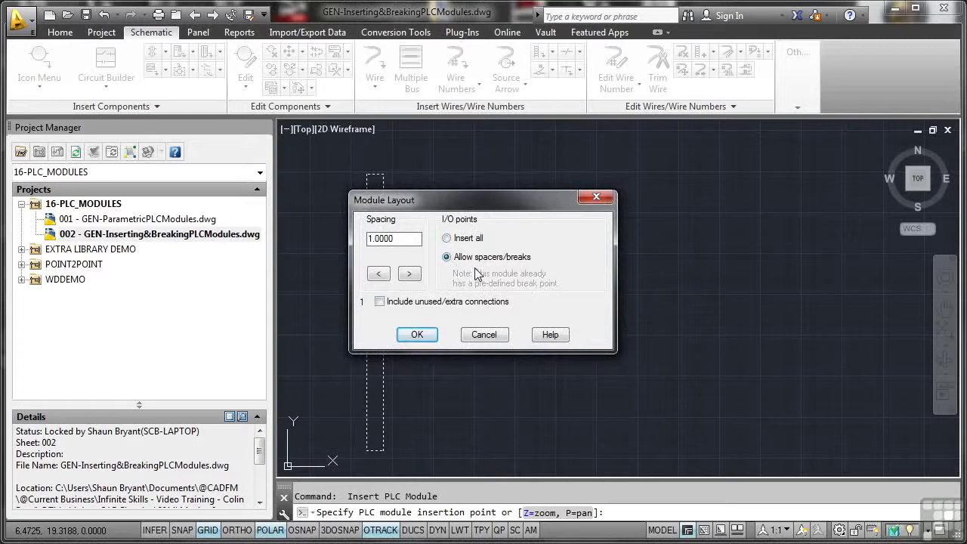
click(422, 334)
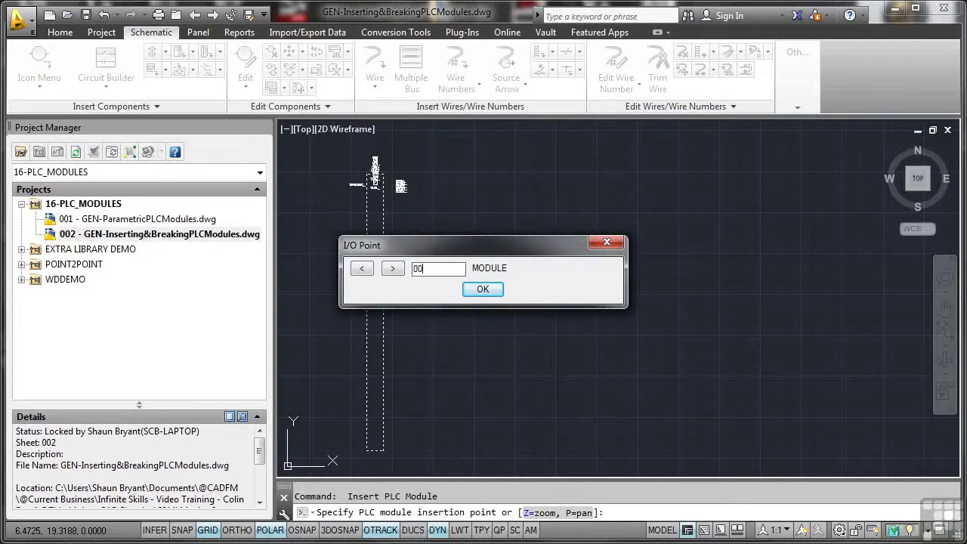
Confirm the I/O point and choose I:001/00 as the beginning address from the quick picks.
click(472, 291)
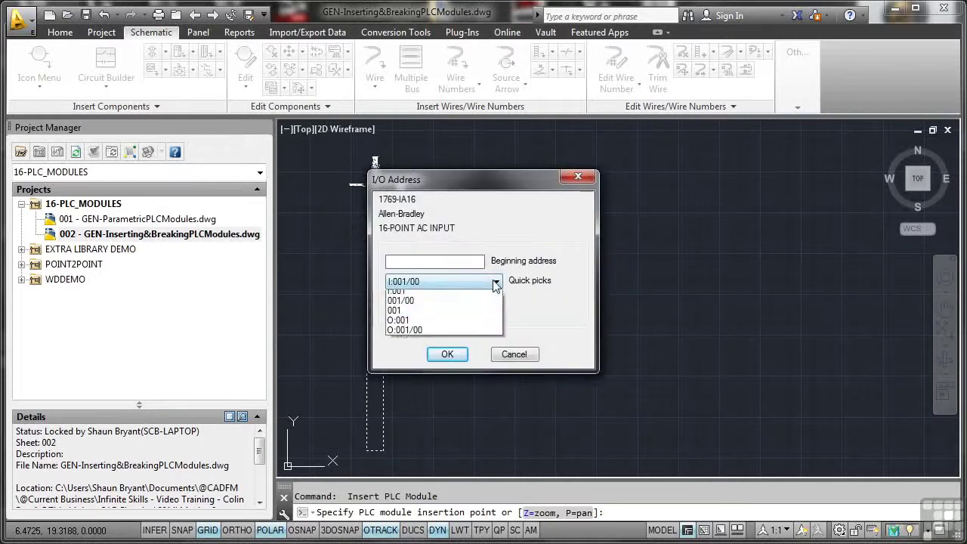
click(496, 282)
click(427, 296)
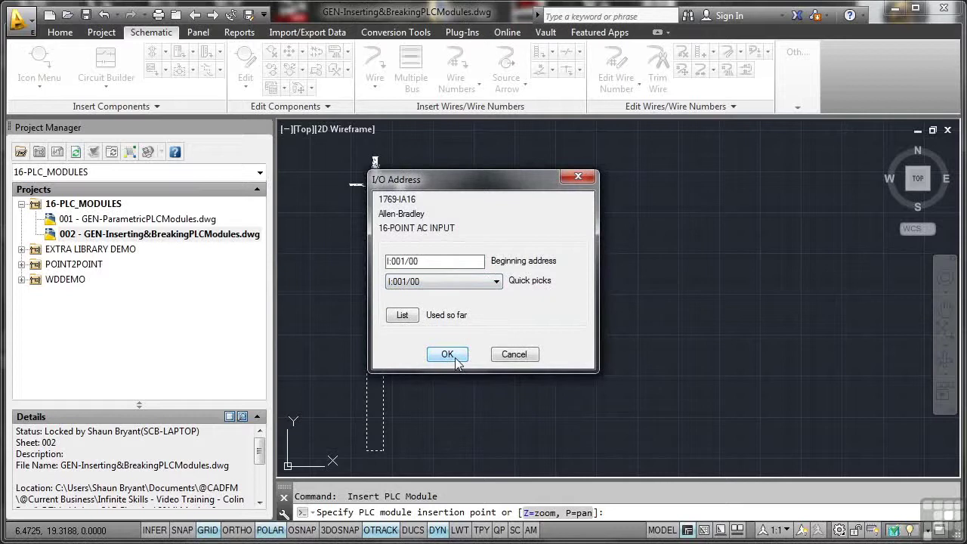
Insert input points one through eight, with spacers after the third, fourth and fifth points.
click(448, 355)
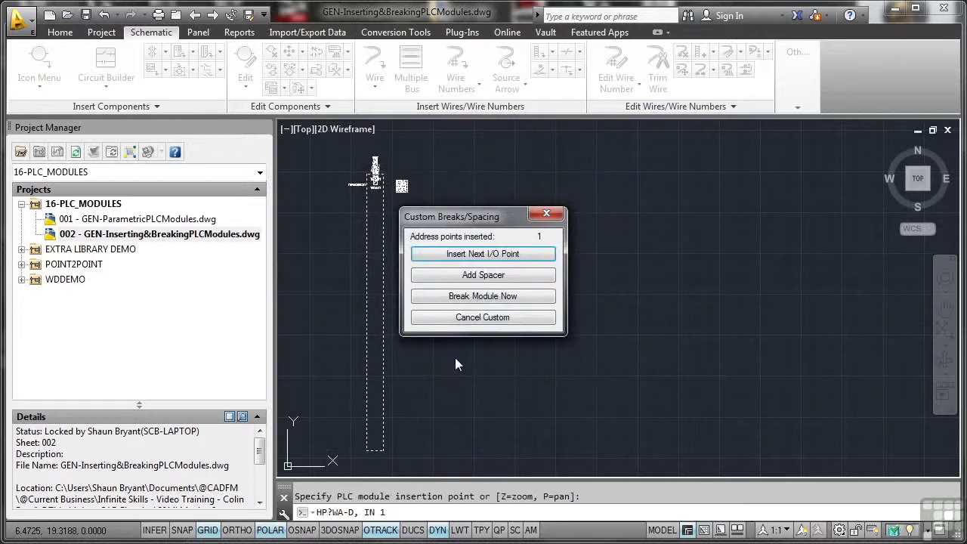
drag(463, 217, 514, 159)
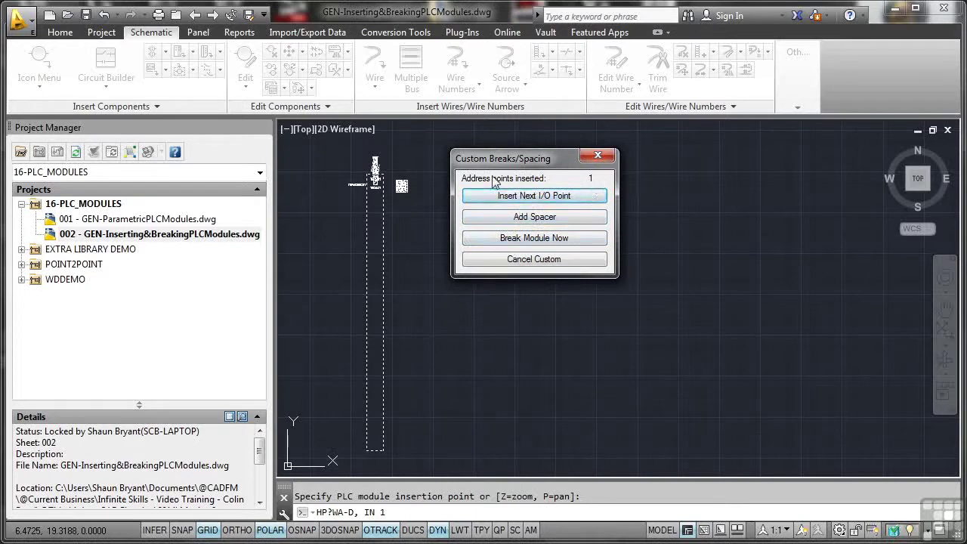
click(538, 197)
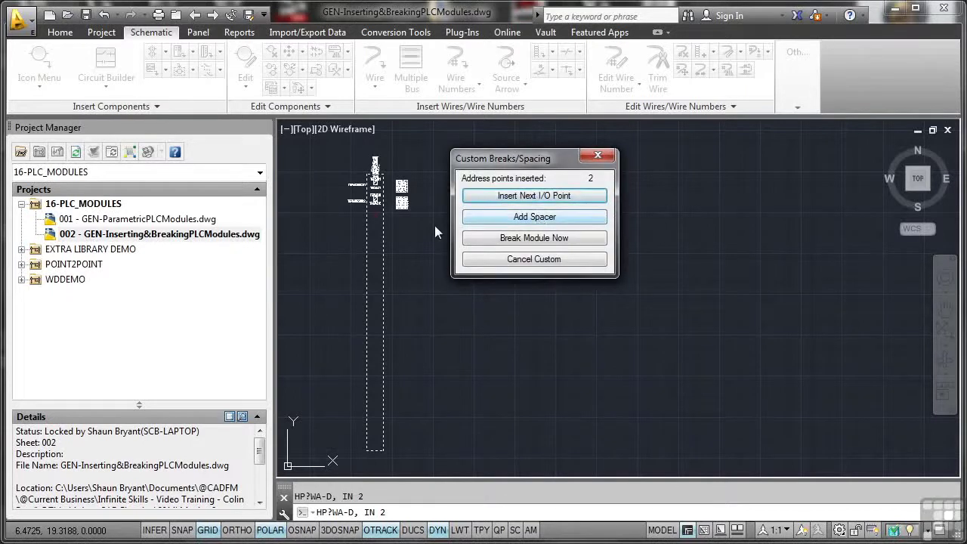
click(530, 198)
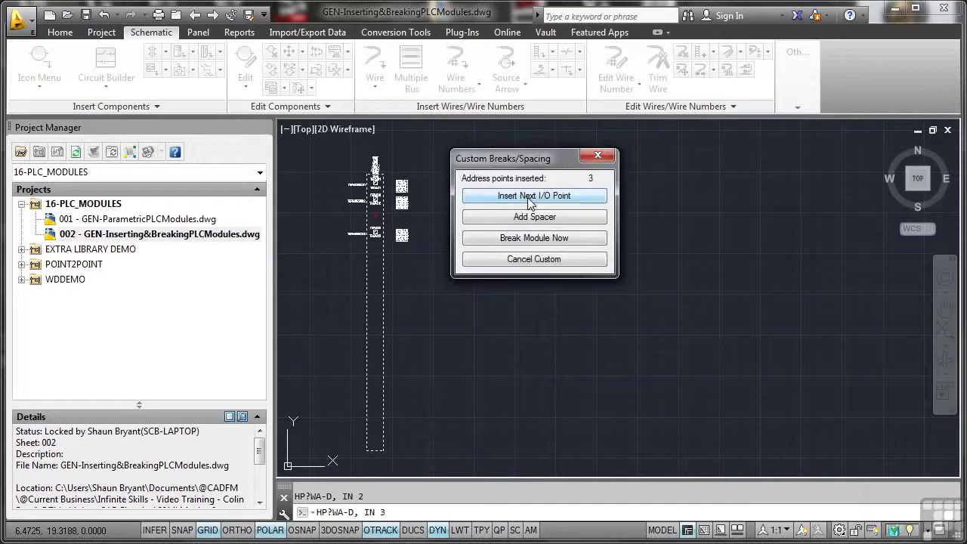
click(529, 221)
click(529, 198)
click(528, 219)
click(532, 198)
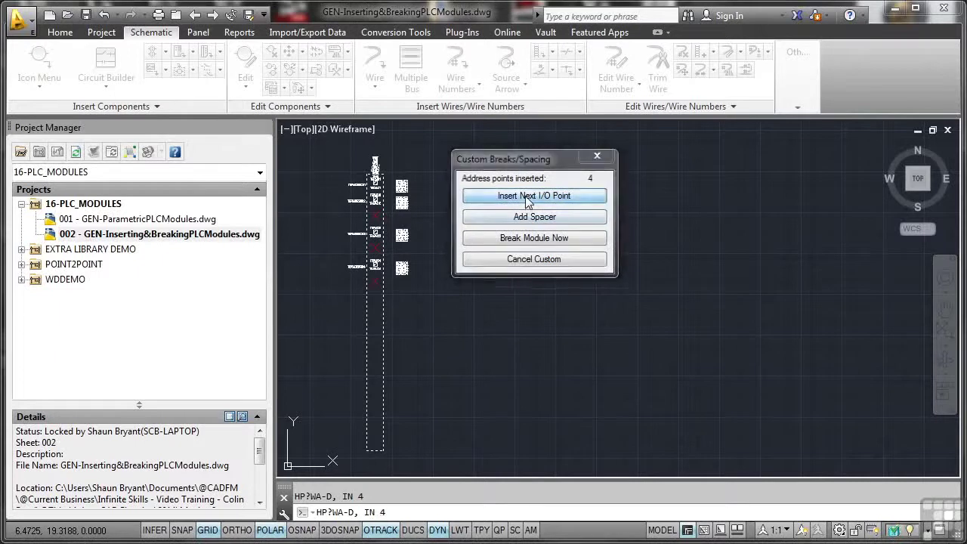
click(528, 215)
click(531, 196)
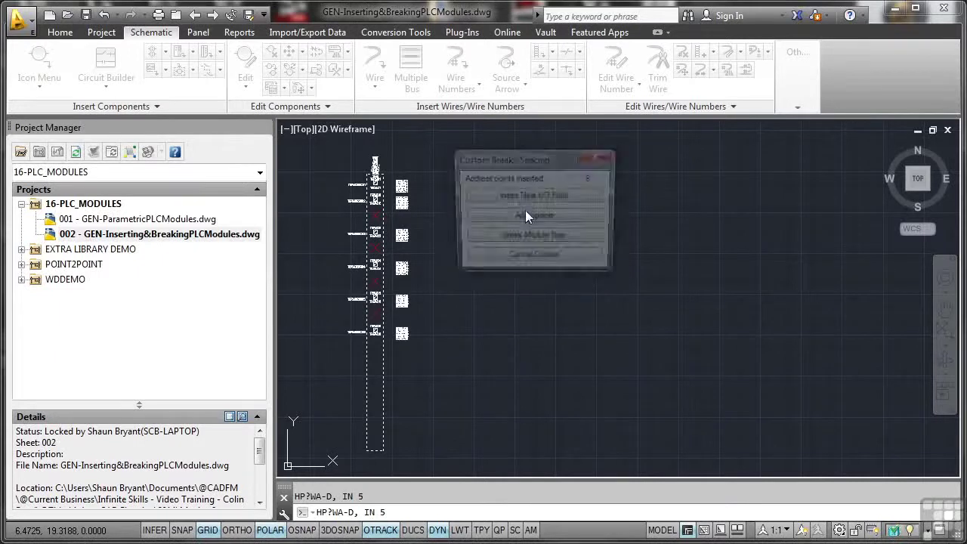
click(528, 198)
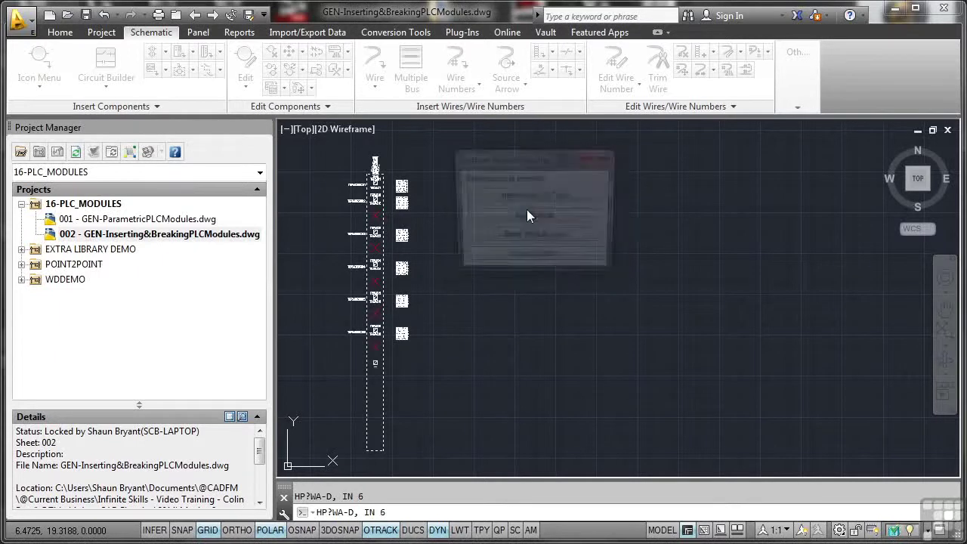
click(527, 198)
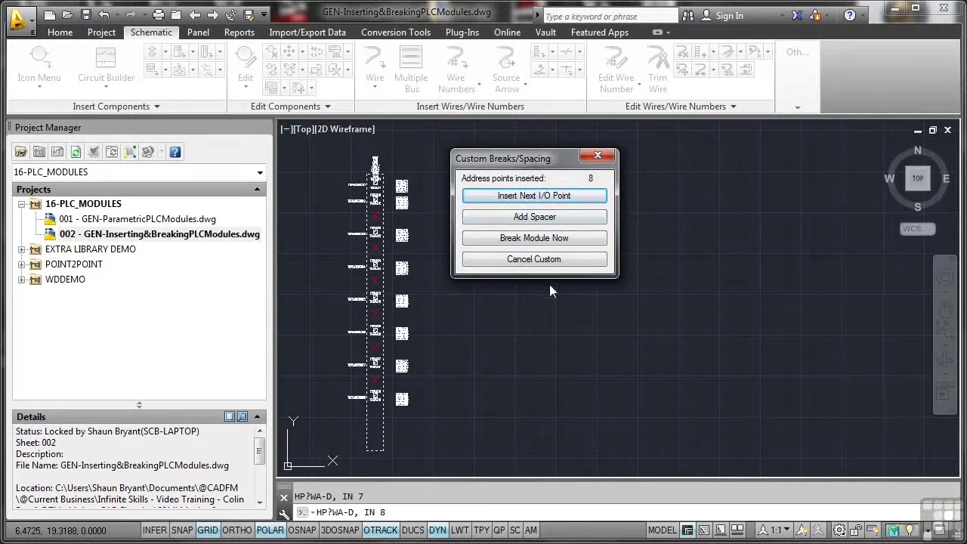
Break the module after point eight and place the second section with 1.0000 spacing, spacers allowed.
click(546, 239)
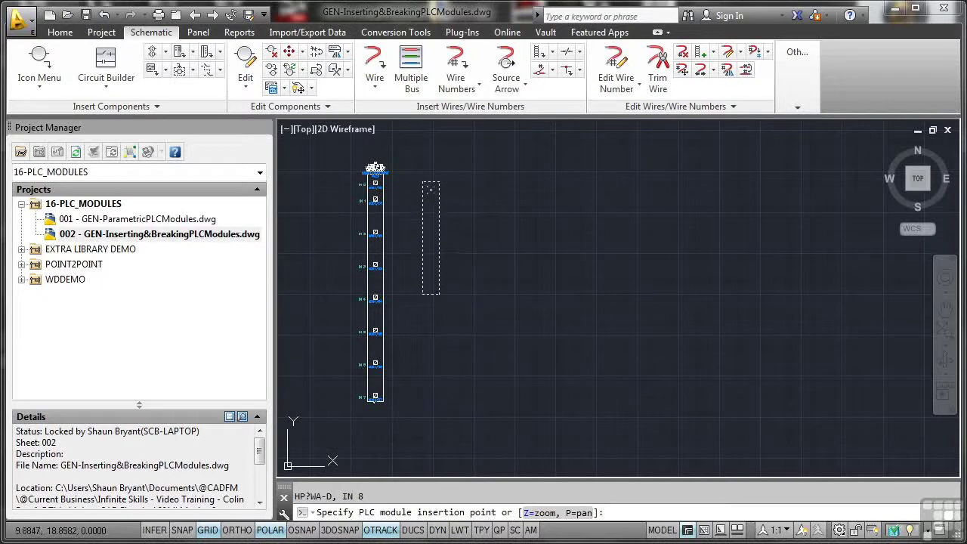
click(429, 184)
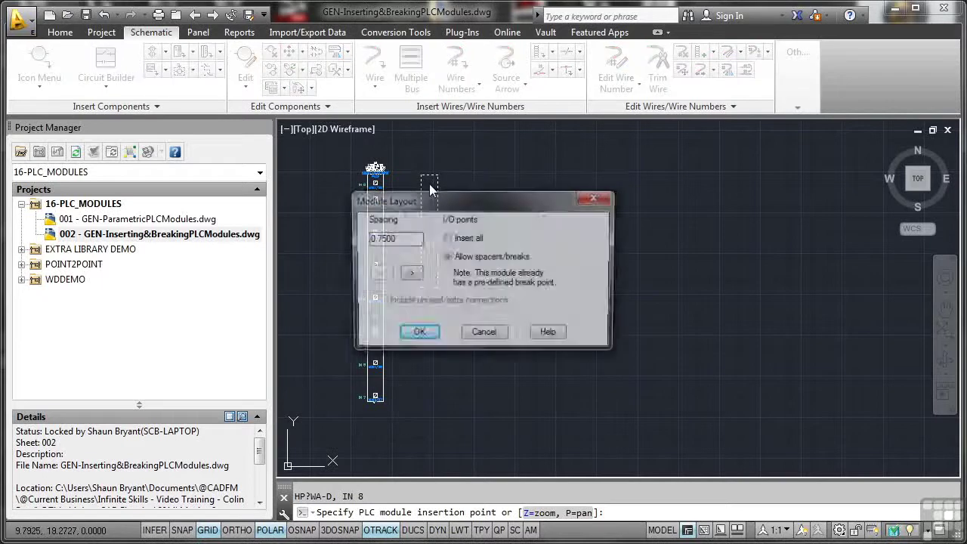
double_click(400, 235)
text(1)
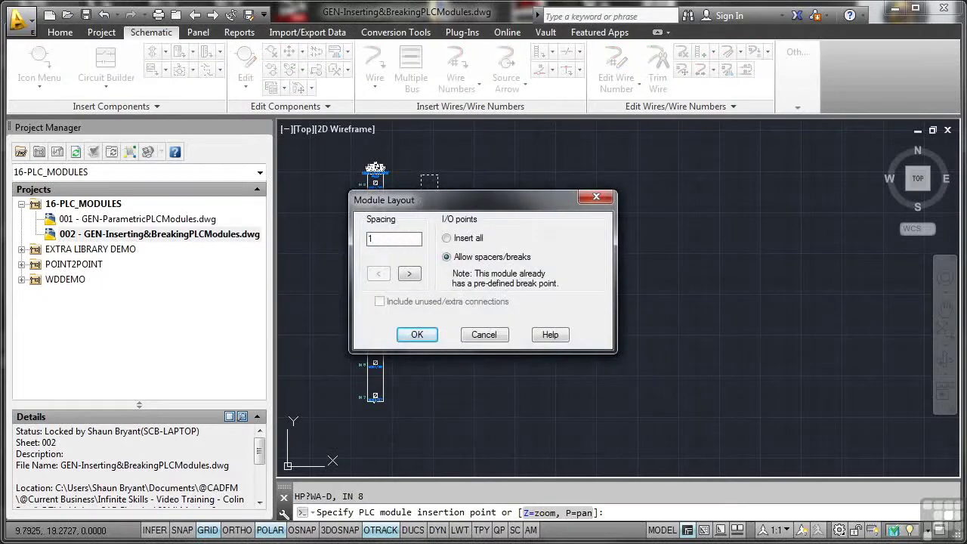
click(447, 257)
click(417, 335)
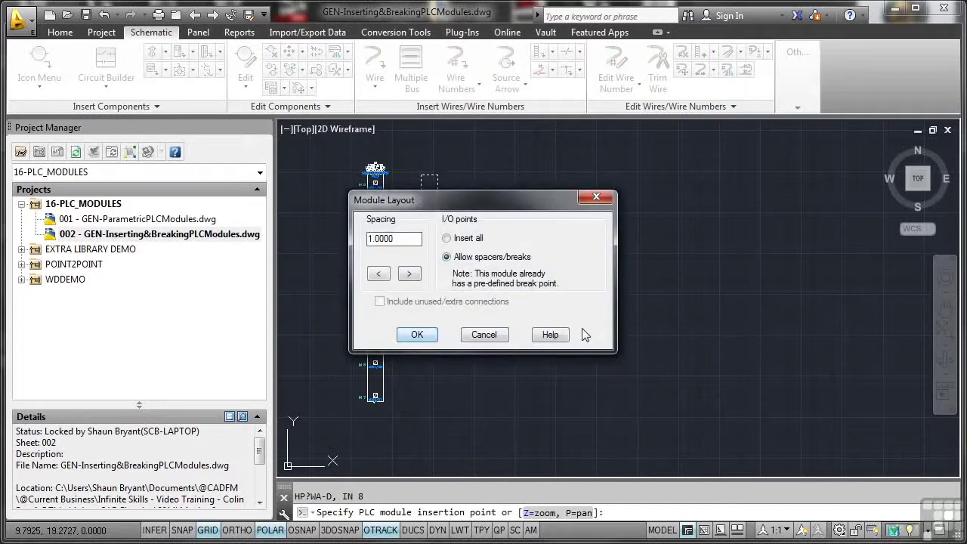
Add input points 9 through 16, with spacers after points 12, 13, 15 and 16.
click(417, 335)
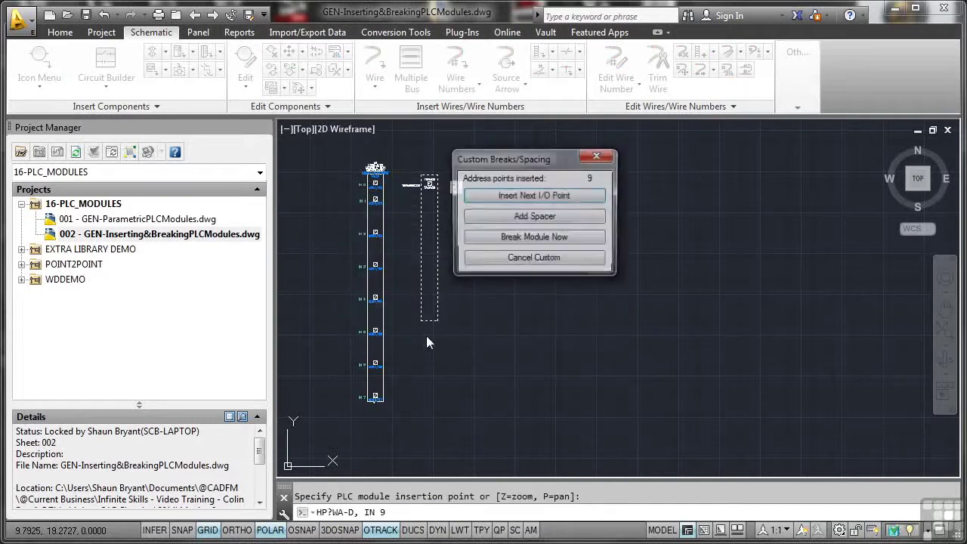
click(536, 198)
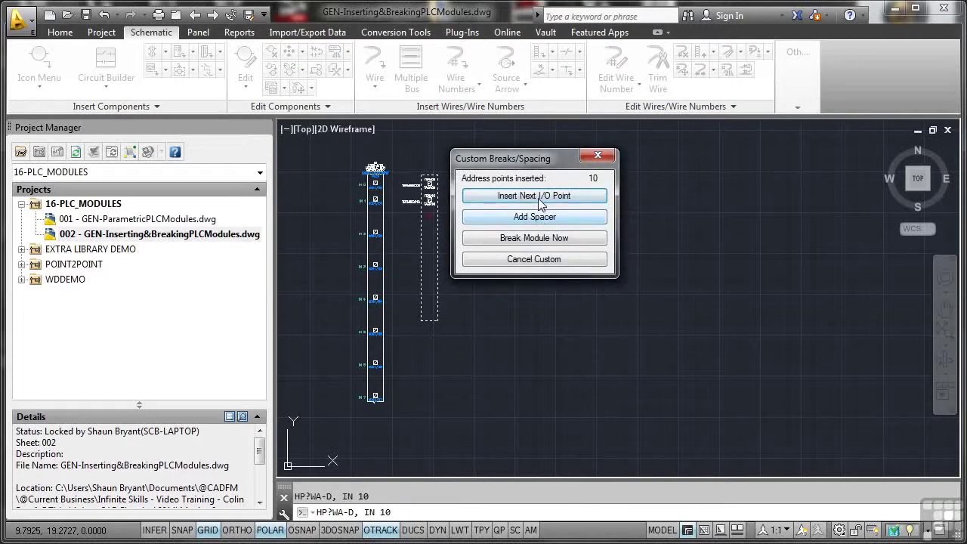
click(538, 197)
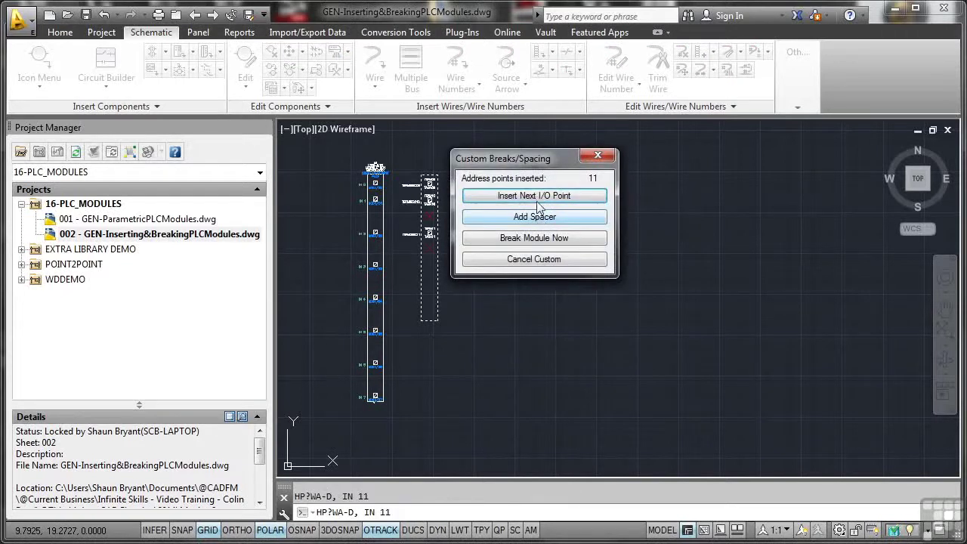
click(539, 195)
click(539, 217)
click(537, 196)
click(538, 218)
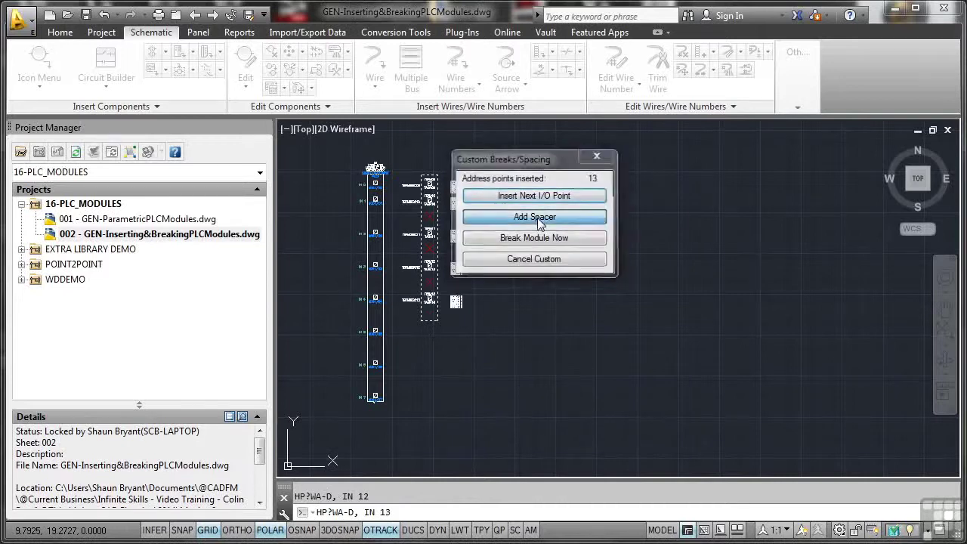
click(539, 197)
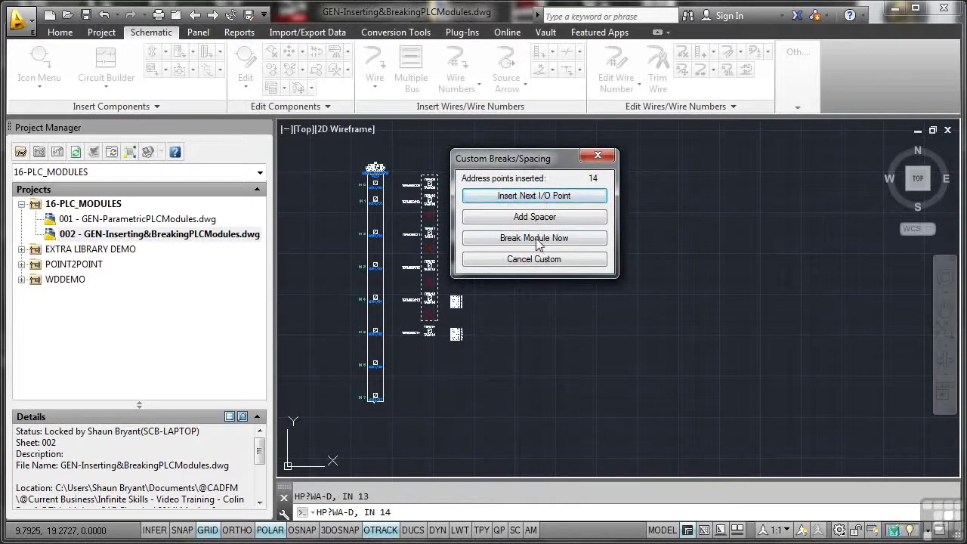
click(540, 195)
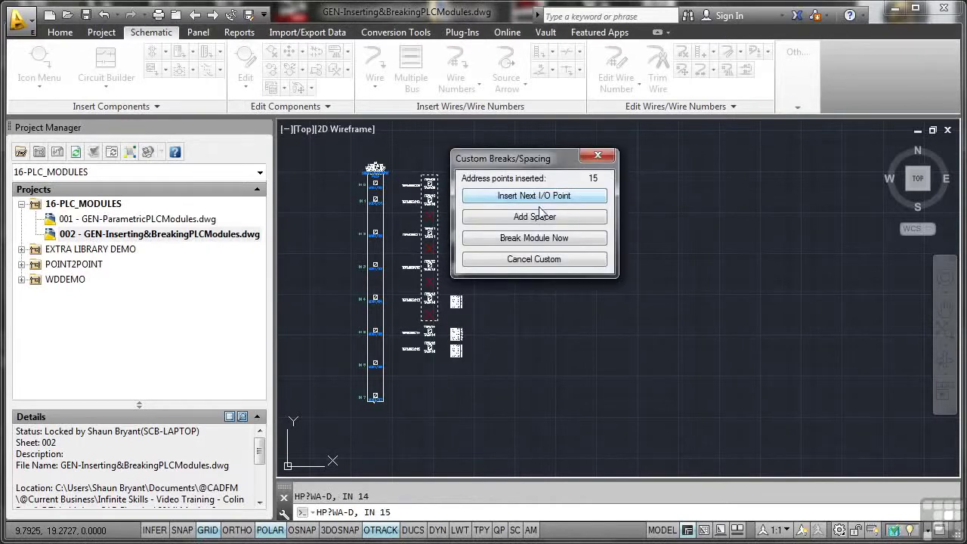
click(539, 217)
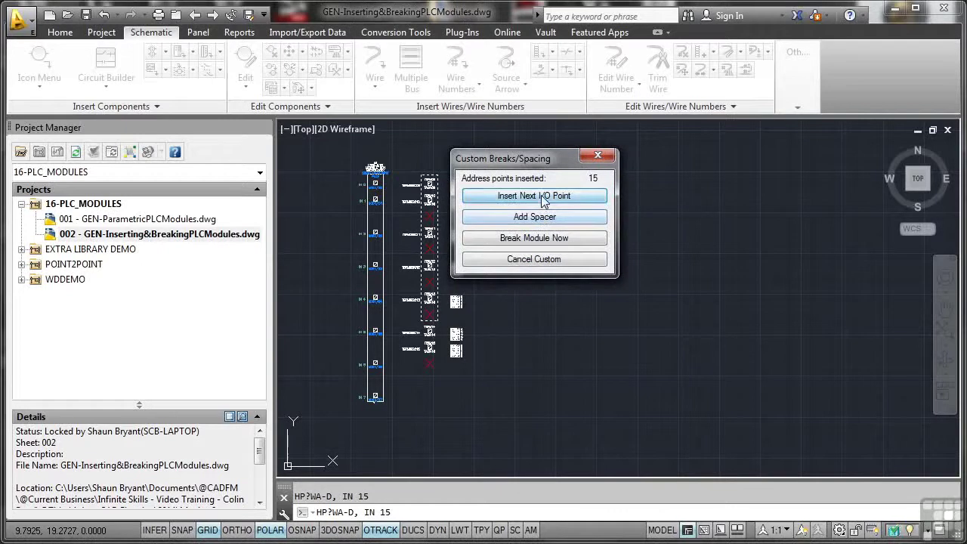
click(542, 195)
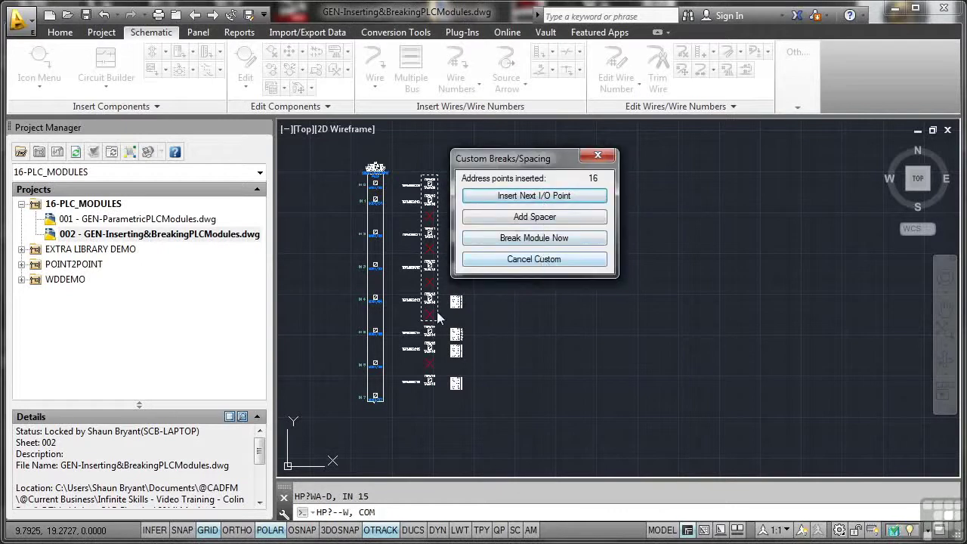
click(538, 219)
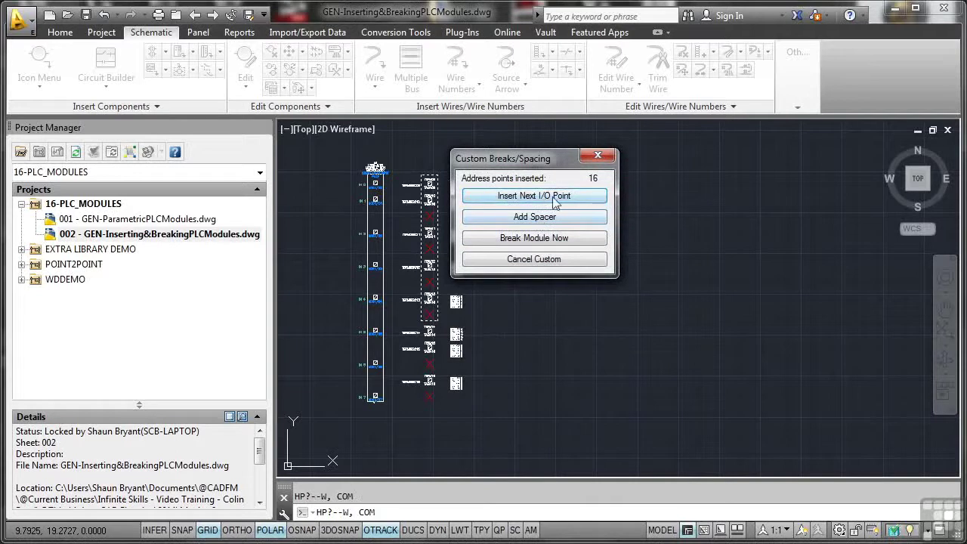
Finish the second section and number the remaining addresses in decimal.
click(556, 198)
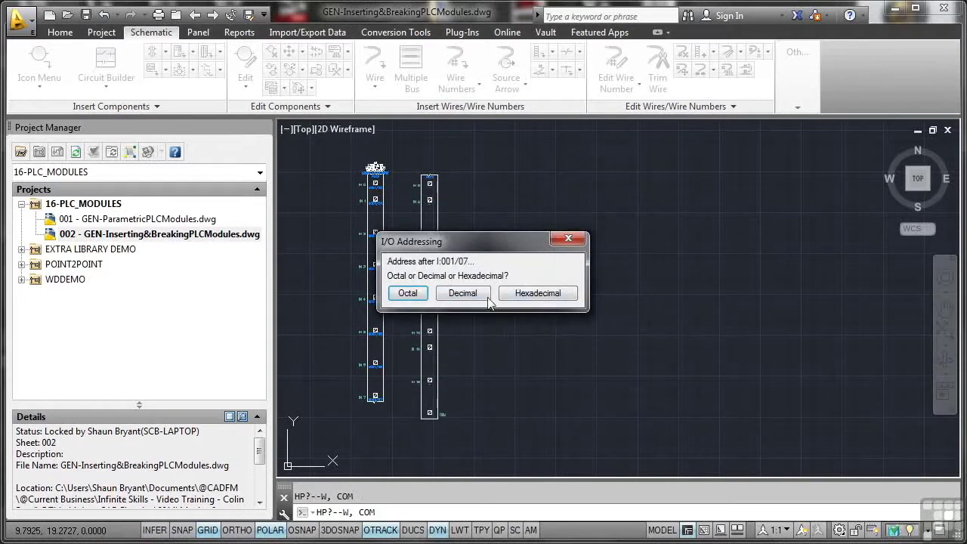
click(462, 293)
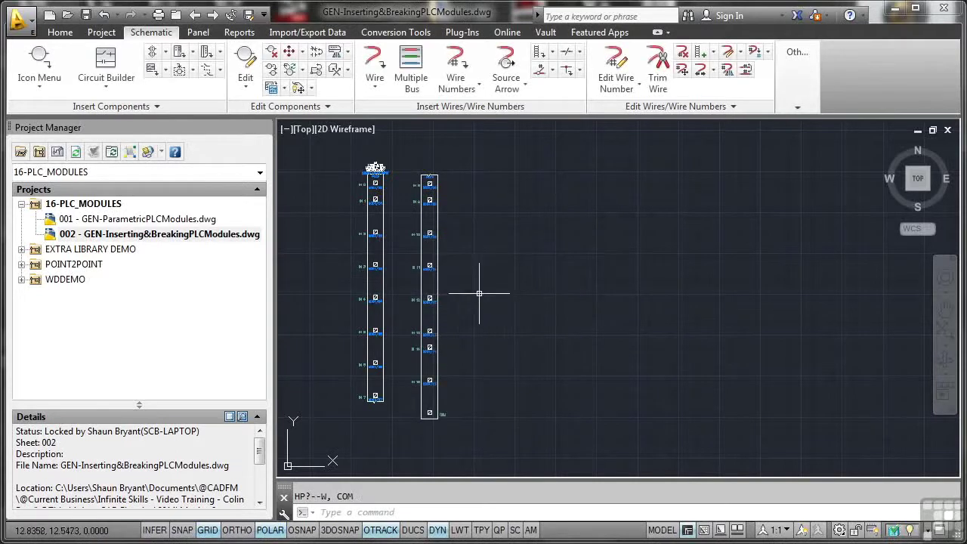